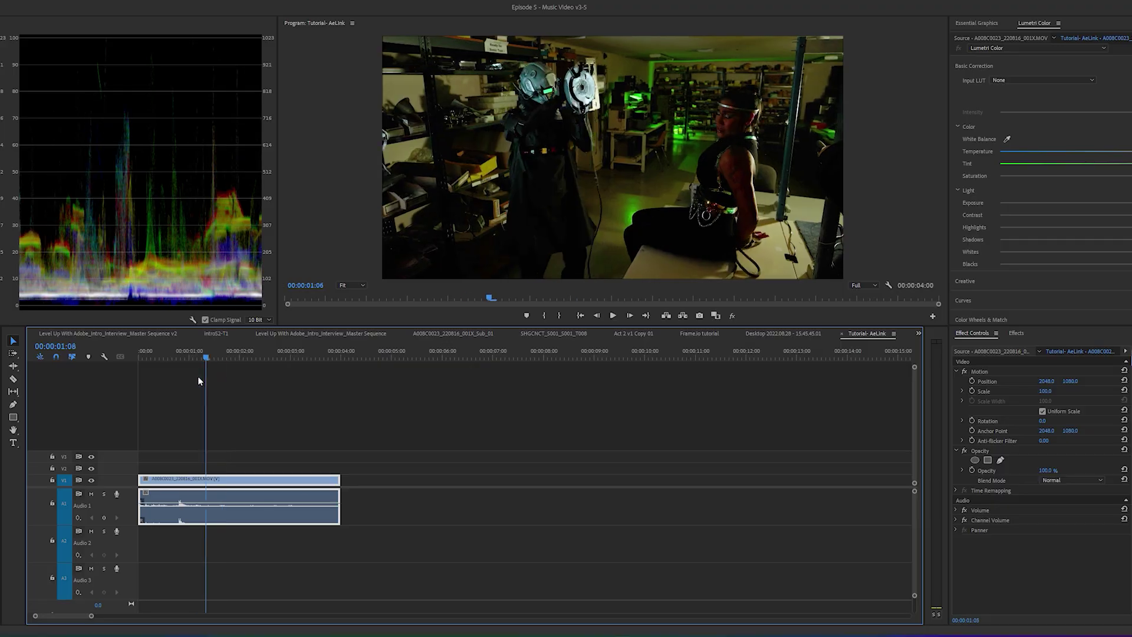
- Preview the V1 clip and replace it with a linked After Effects composition
left_click_drag(204, 389, 129, 414)
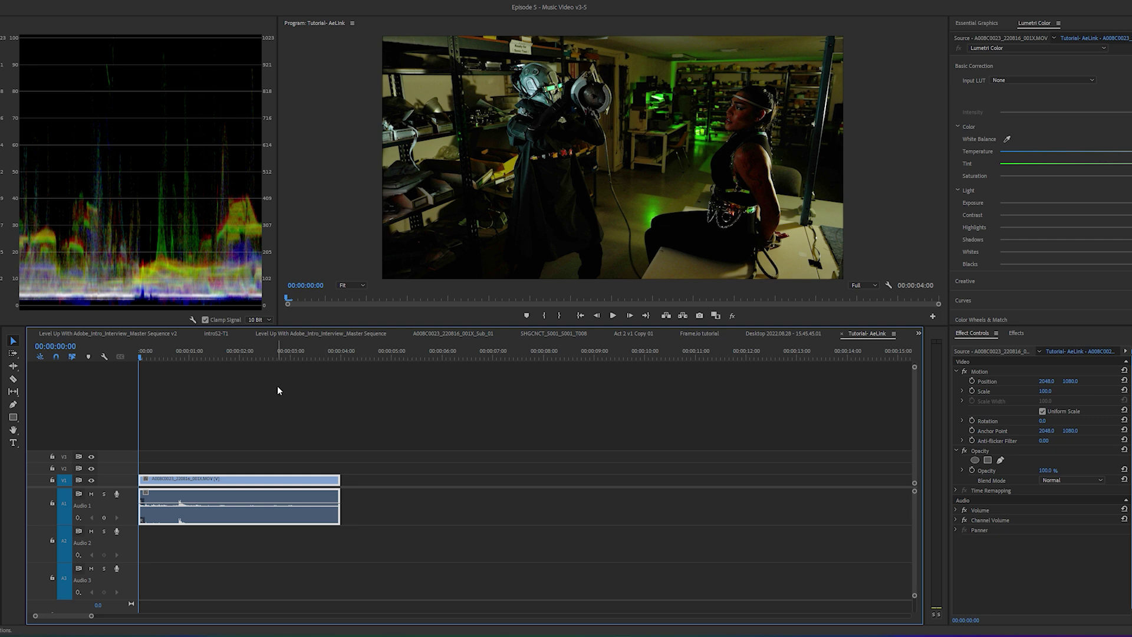
right_click(171, 487)
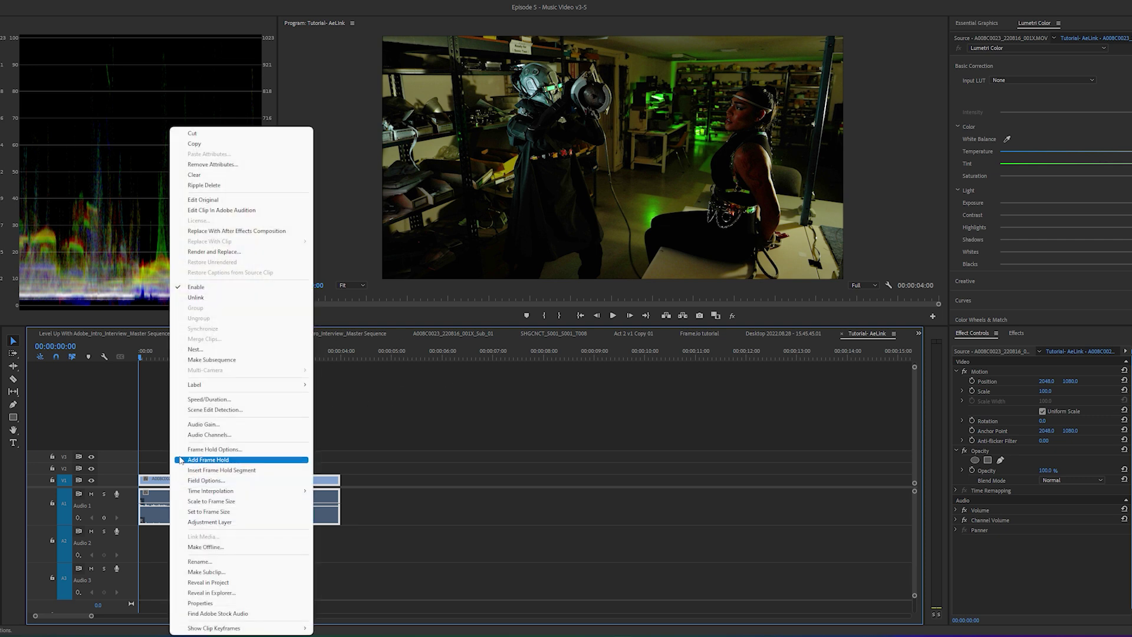
left_click(258, 232)
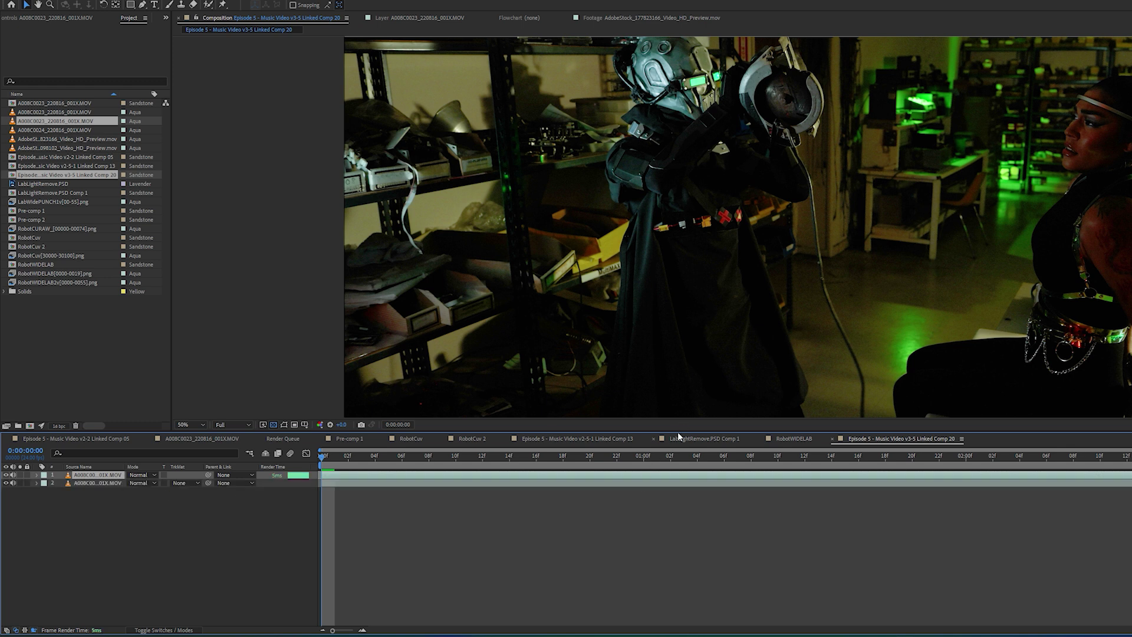
- Enlarge the viewer and paint a Roto Brush selection over the seated woman in the Layer panel
left_click_drag(680, 431, 680, 516)
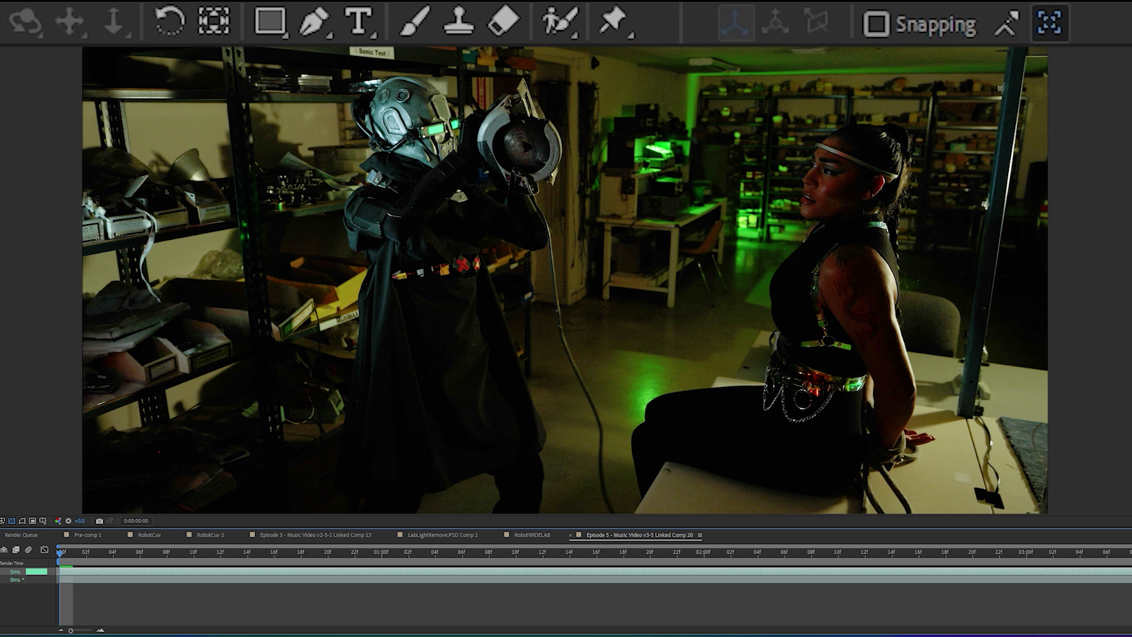
left_click(571, 25)
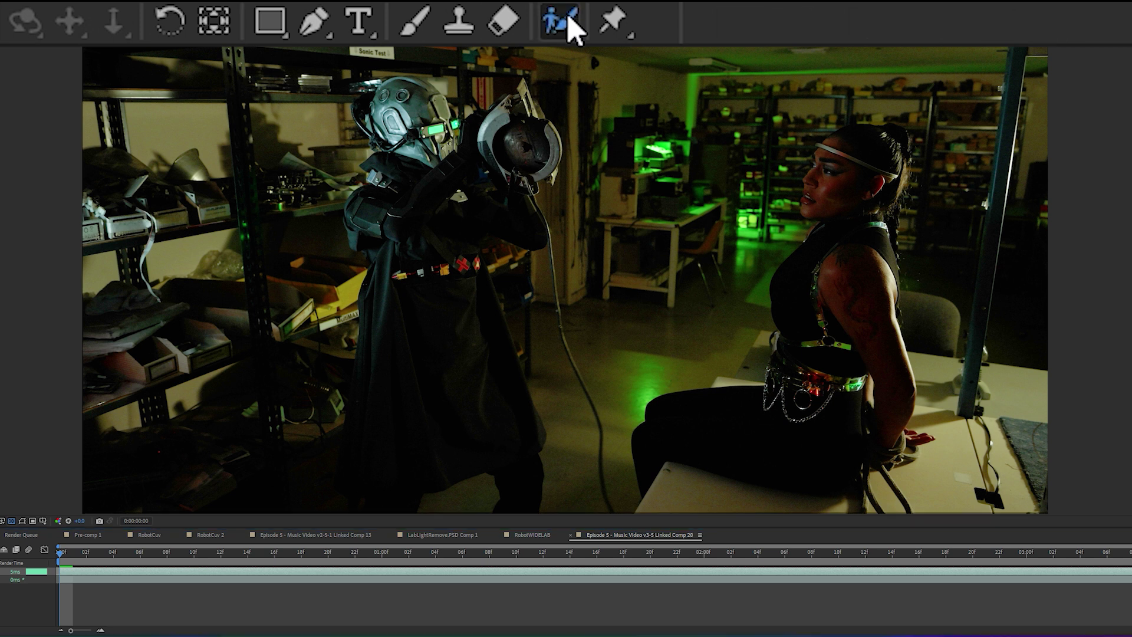
double_click(816, 262)
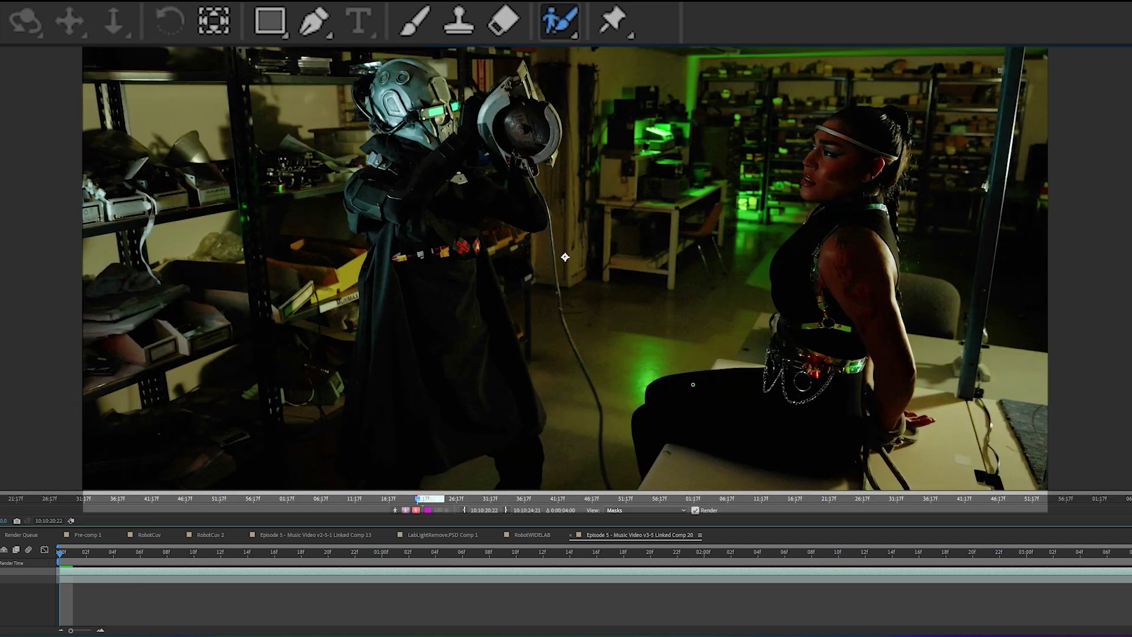
mouse_move(641, 455)
left_mouse_down()
mouse_move(657, 393)
mouse_move(776, 357)
mouse_move(782, 256)
mouse_move(831, 199)
mouse_move(818, 193)
mouse_move(864, 110)
mouse_move(897, 117)
mouse_move(887, 252)
mouse_move(789, 454)
mouse_move(709, 426)
mouse_move(641, 455)
left_mouse_up()
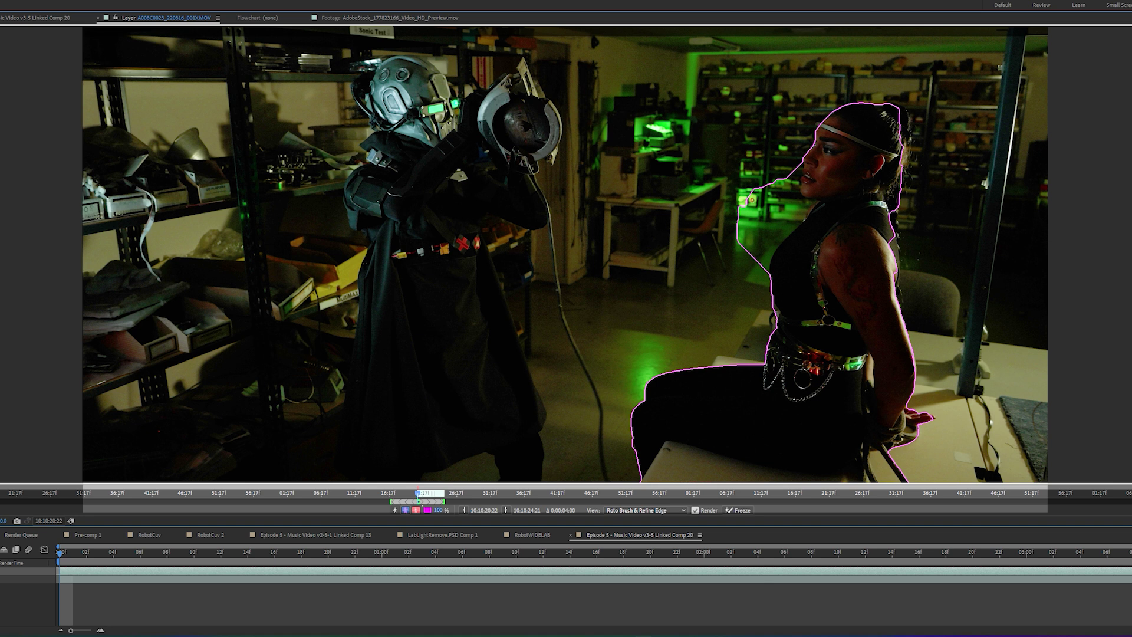
- Subtract the stray background beside her face and thigh, then step through frames to propagate the outline
mouse_move(766, 172)
left_mouse_down()
mouse_move(750, 246)
mouse_move(795, 143)
mouse_move(730, 274)
left_mouse_up()
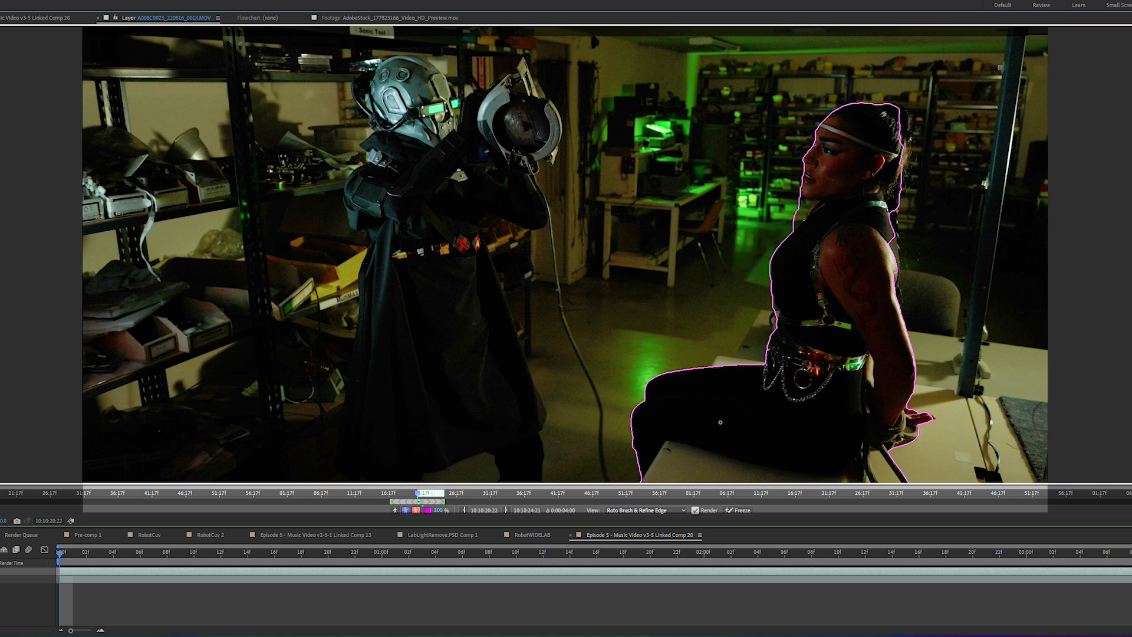
mouse_move(623, 472)
left_mouse_down()
mouse_move(697, 462)
mouse_move(726, 476)
left_mouse_up()
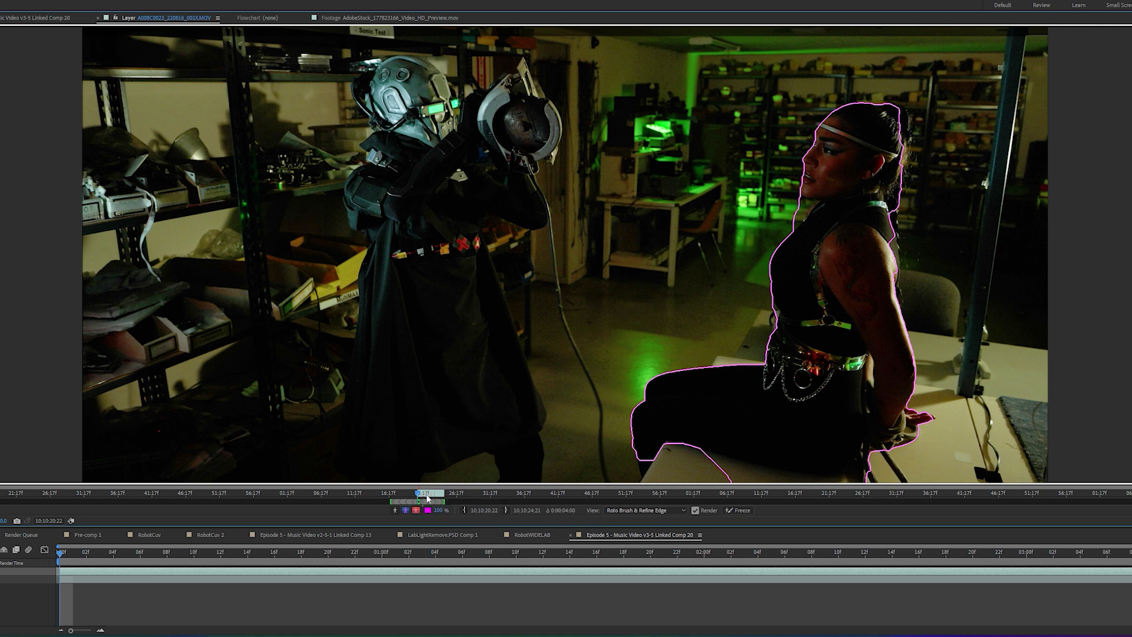
left_click(427, 497)
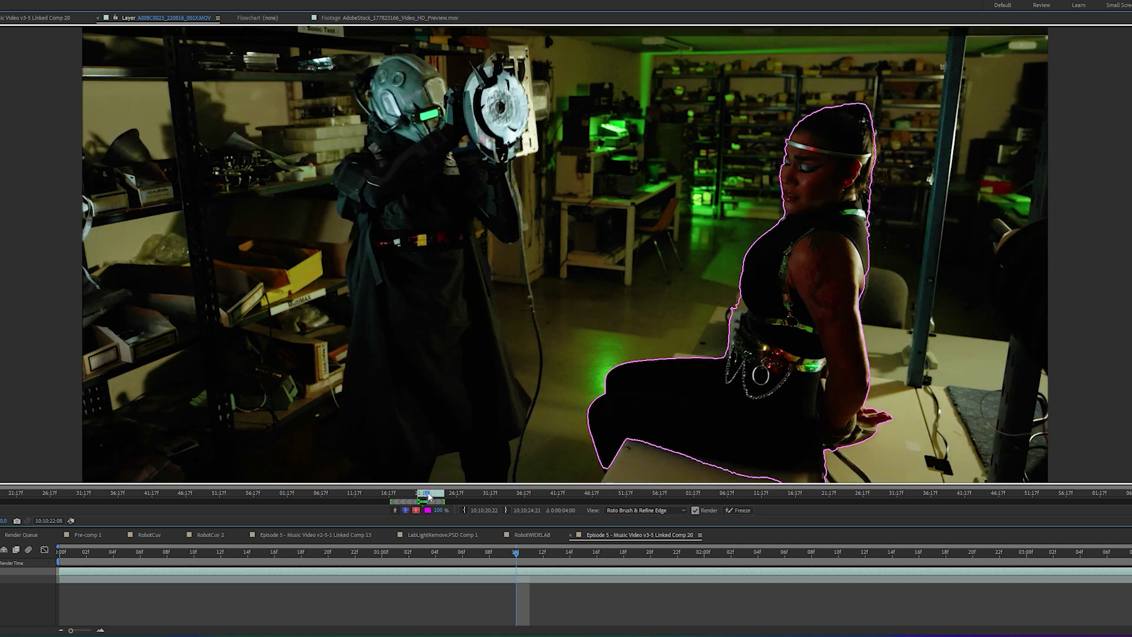
left_click(429, 496)
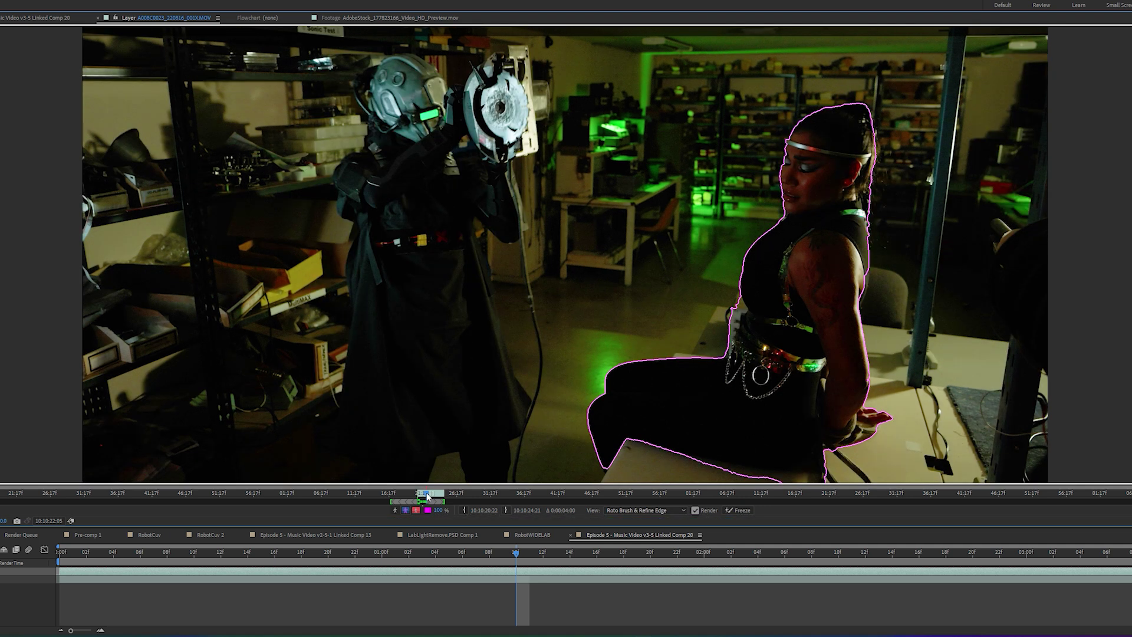
- Freeze the Roto Brush propagation and check the matte with the alpha overlay and alpha view
left_click(739, 513)
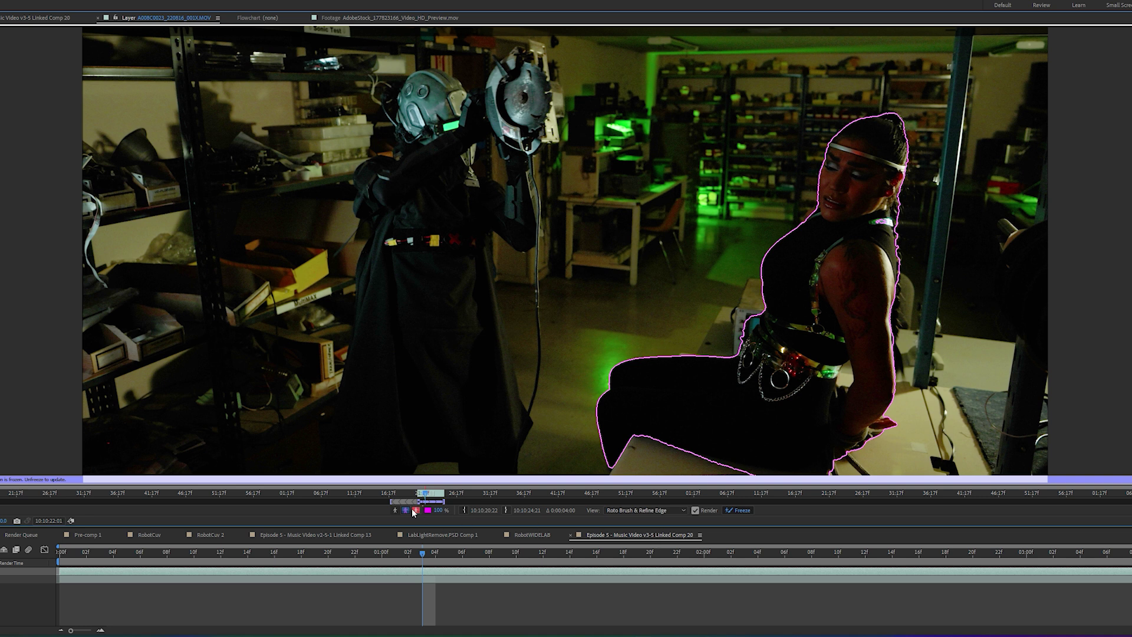
left_click(415, 510)
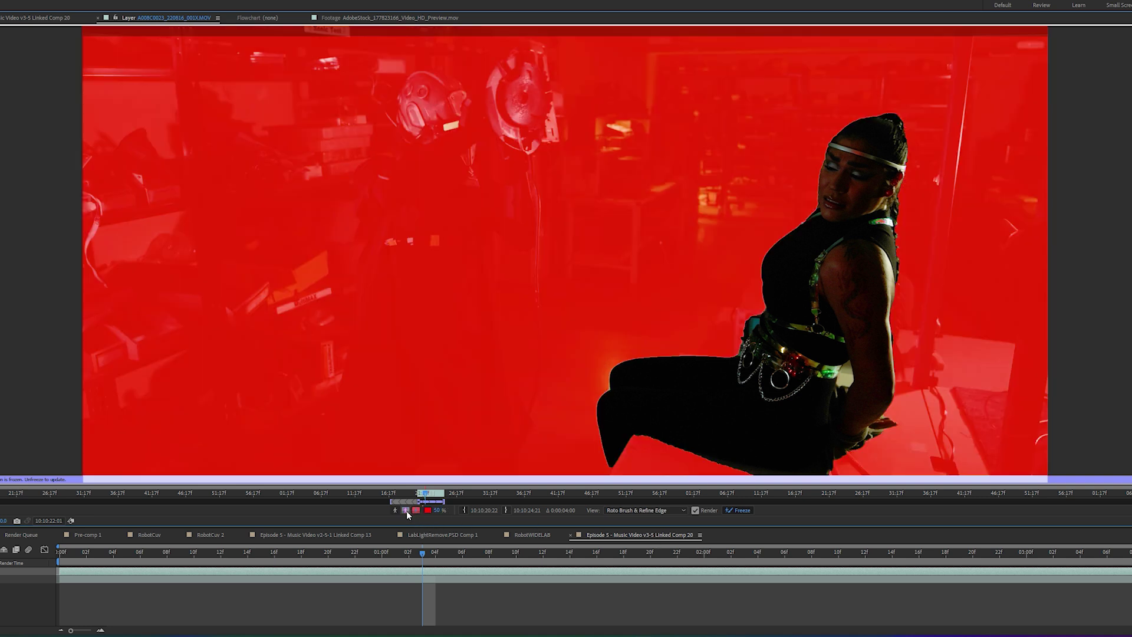
left_click(405, 510)
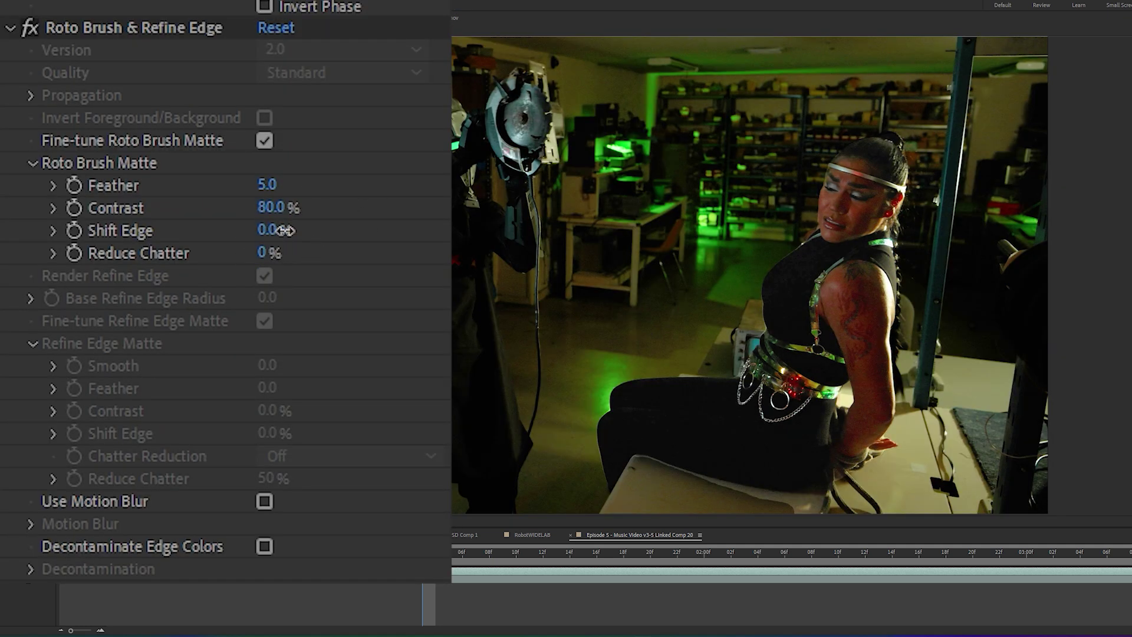
- Shift the Roto Brush matte edge outward to 22% and scrub the Premiere sequence to preview the comp
left_click_drag(270, 231, 263, 259)
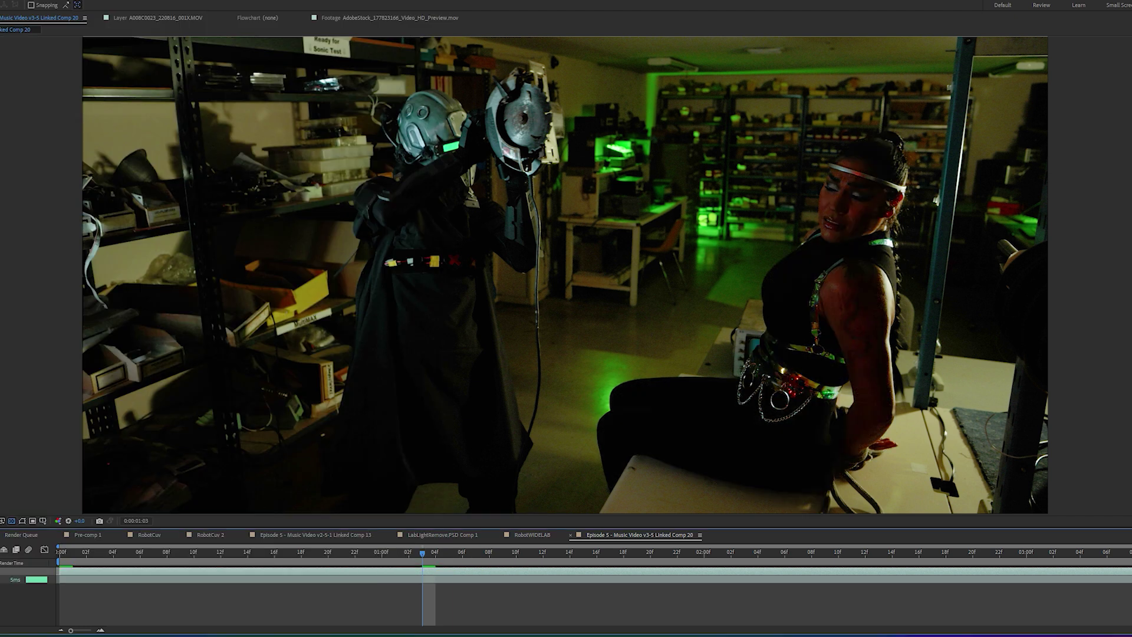
key("comma")
key("period")
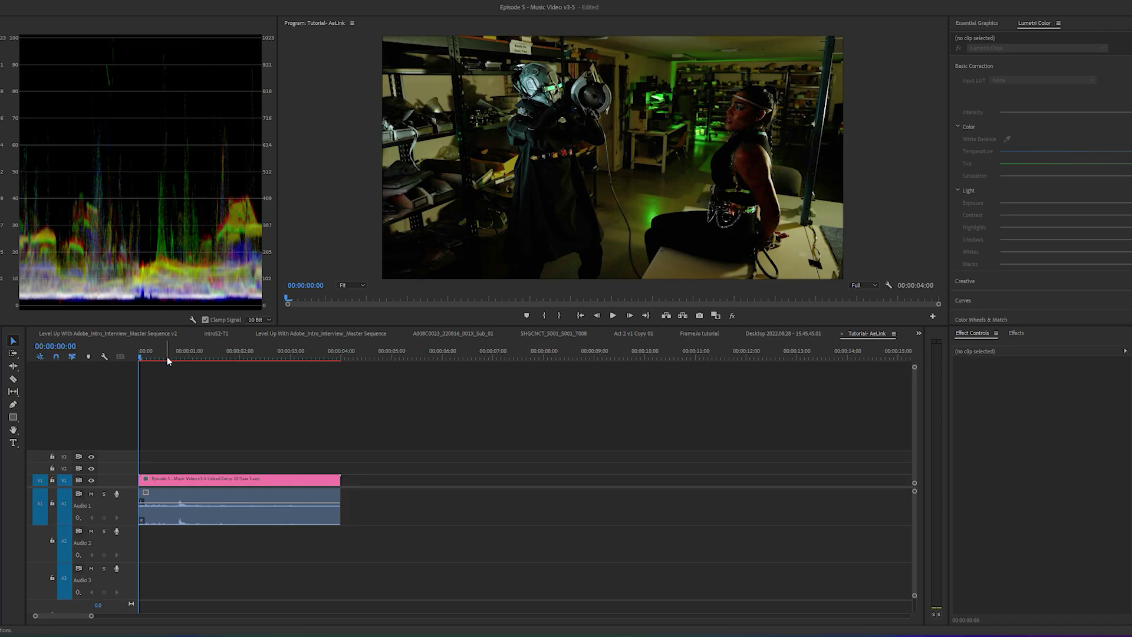
left_click_drag(167, 358, 142, 356)
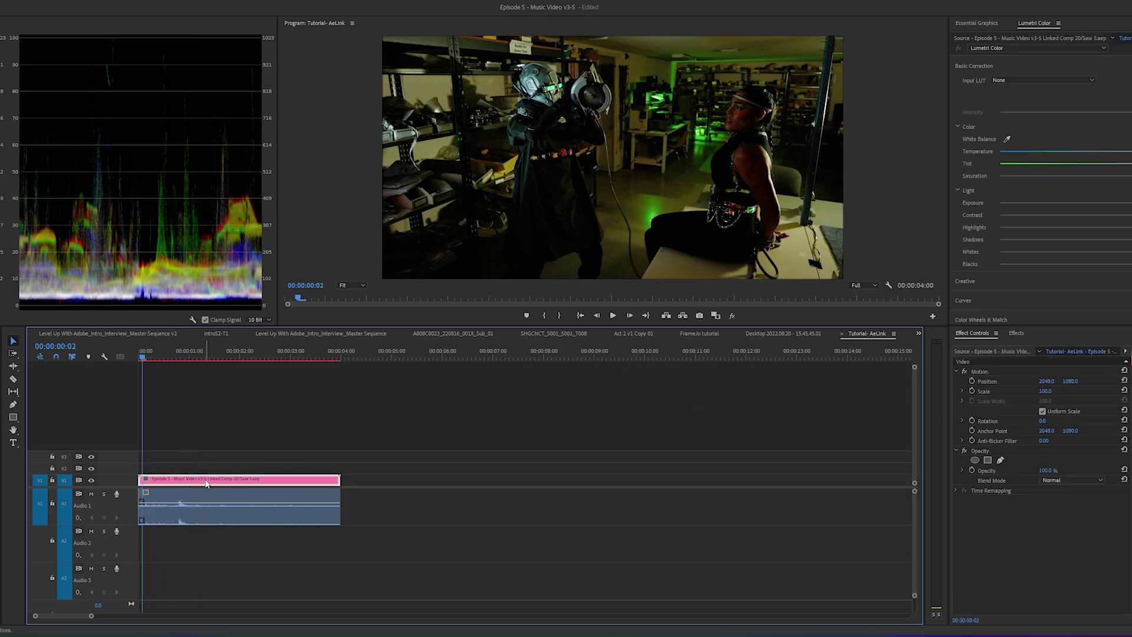
- Render and replace the comp clip as QuickTime Apple ProRes 422, then play the Main v1-1 sequence
right_click(207, 484)
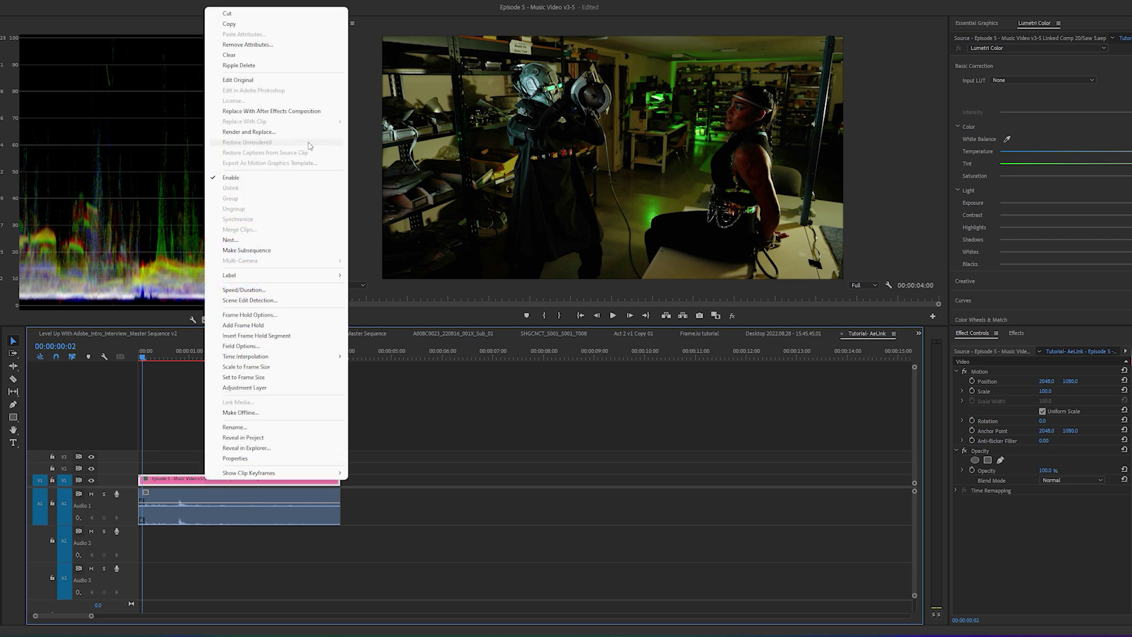
left_click(271, 132)
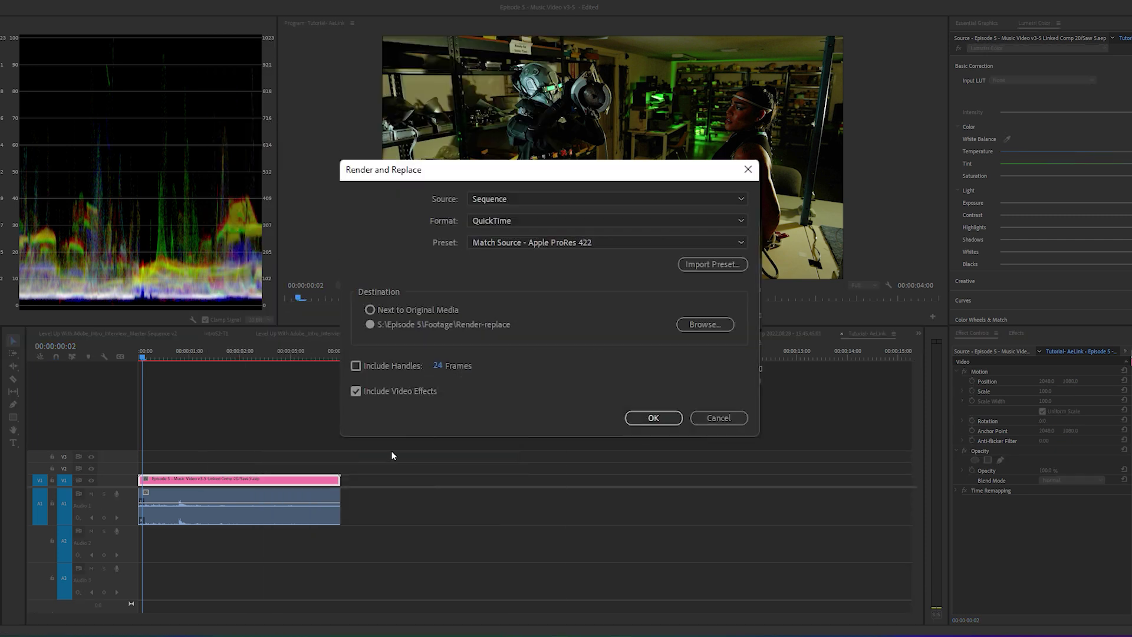
left_click(654, 419)
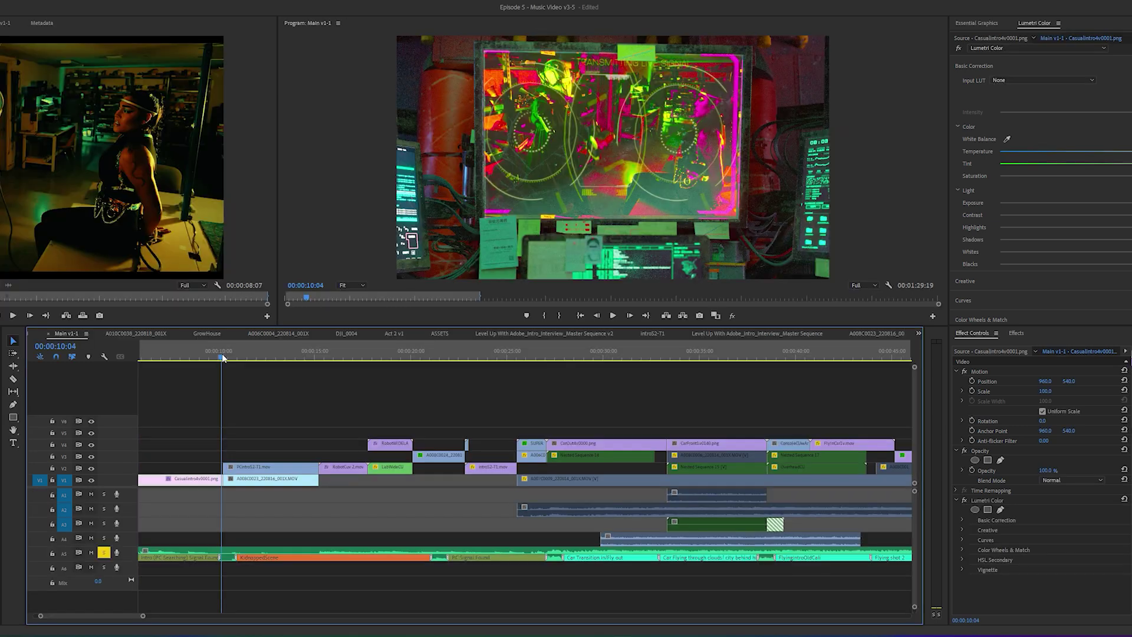
left_click_drag(223, 357, 217, 359)
key("space")
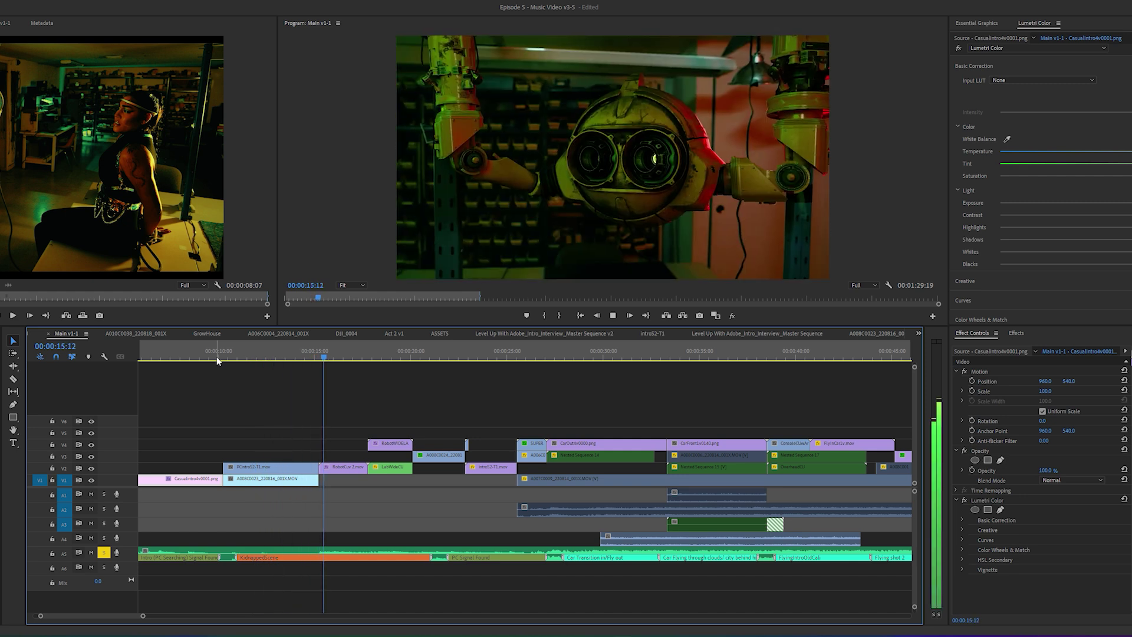
left_click(258, 357)
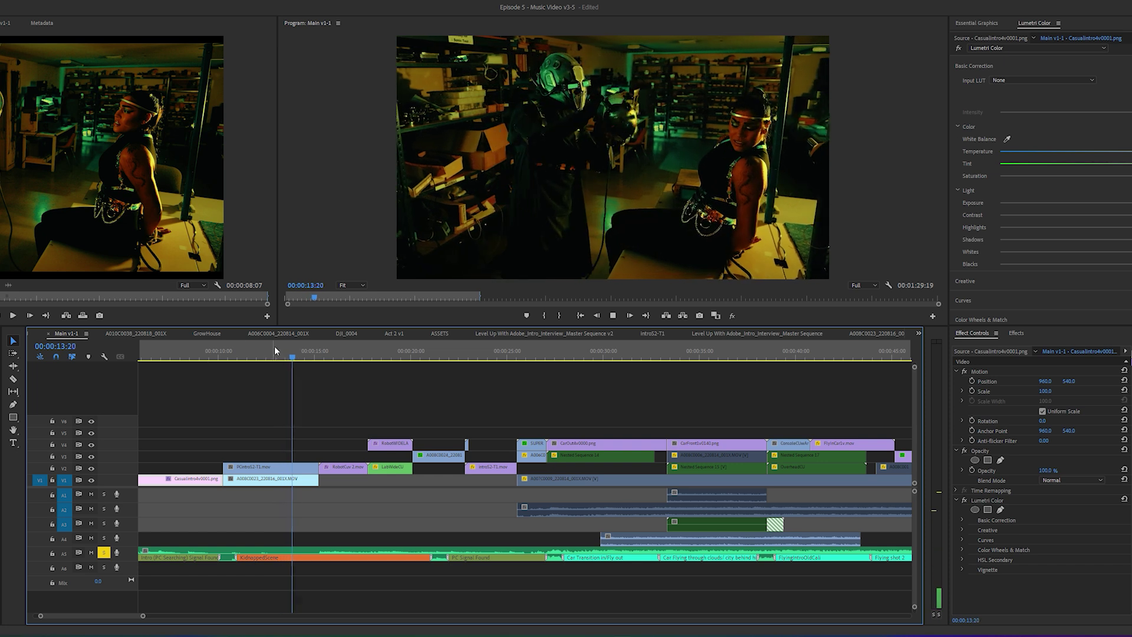
left_click_drag(276, 357, 248, 439)
left_click_drag(254, 357, 282, 360)
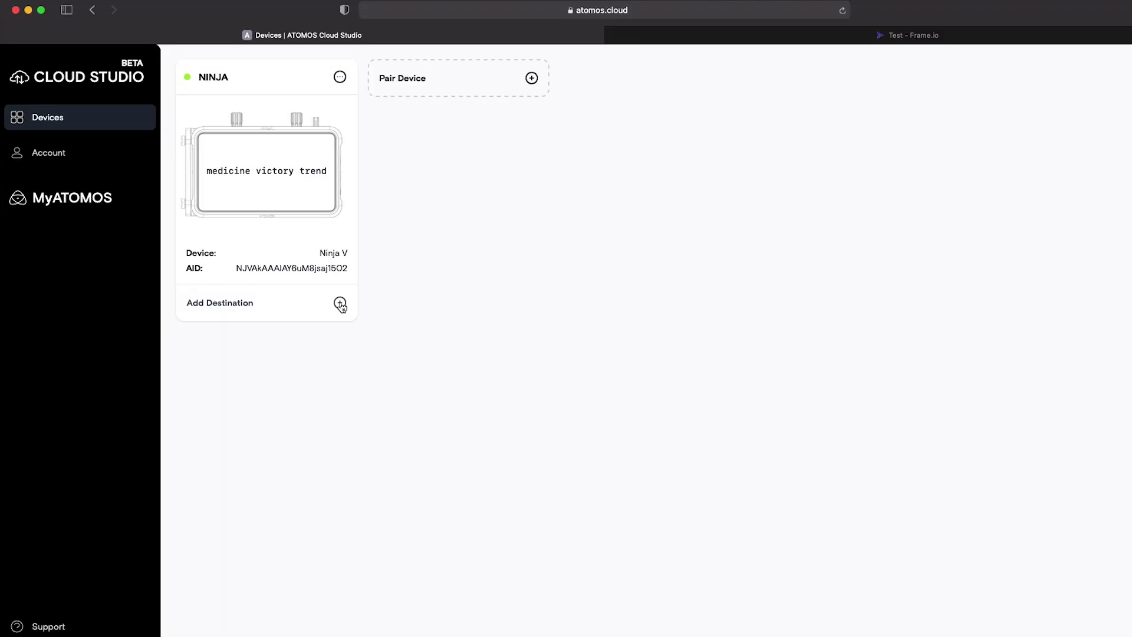
- Add a Frame.io destination with a new project, pair the Ninja V using three words, and start recording
left_click(341, 304)
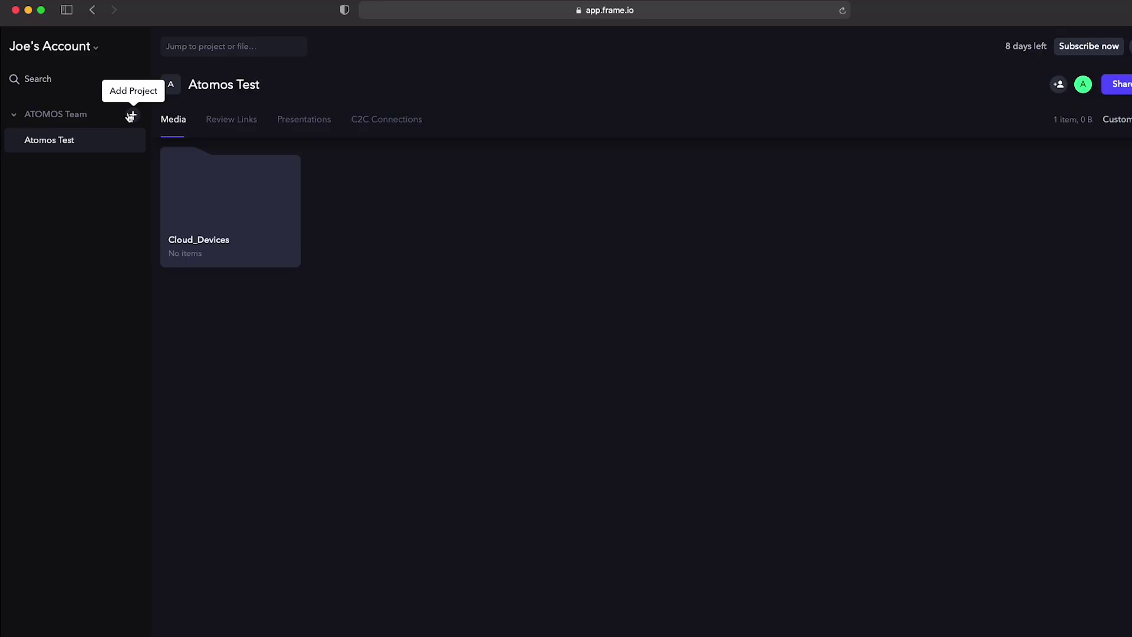
left_click(131, 116)
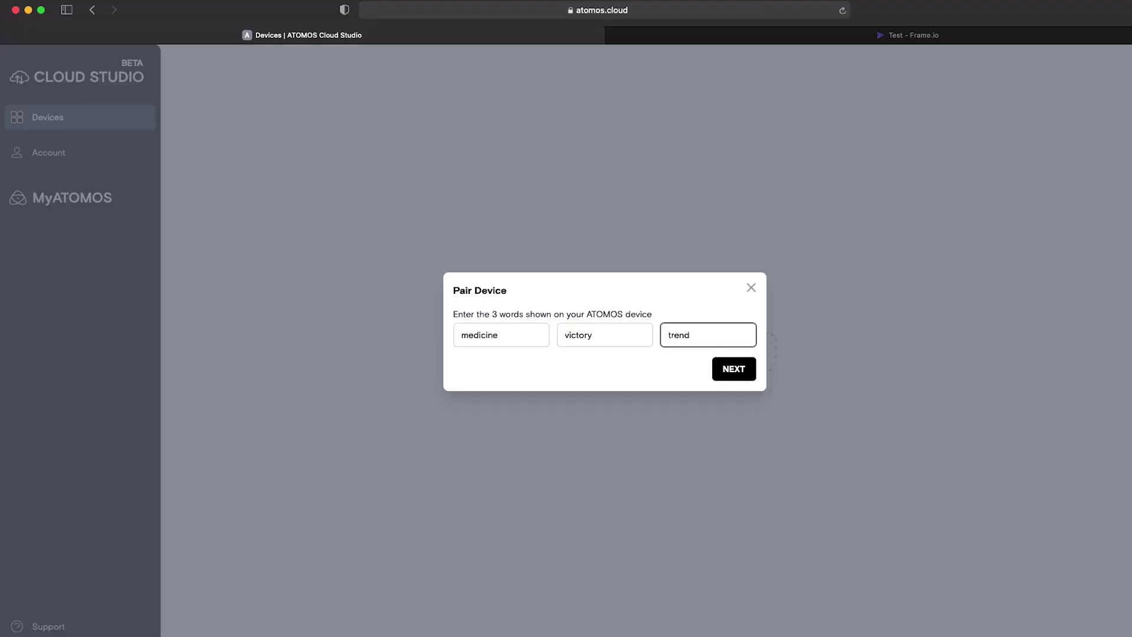
left_click(739, 375)
left_click(724, 374)
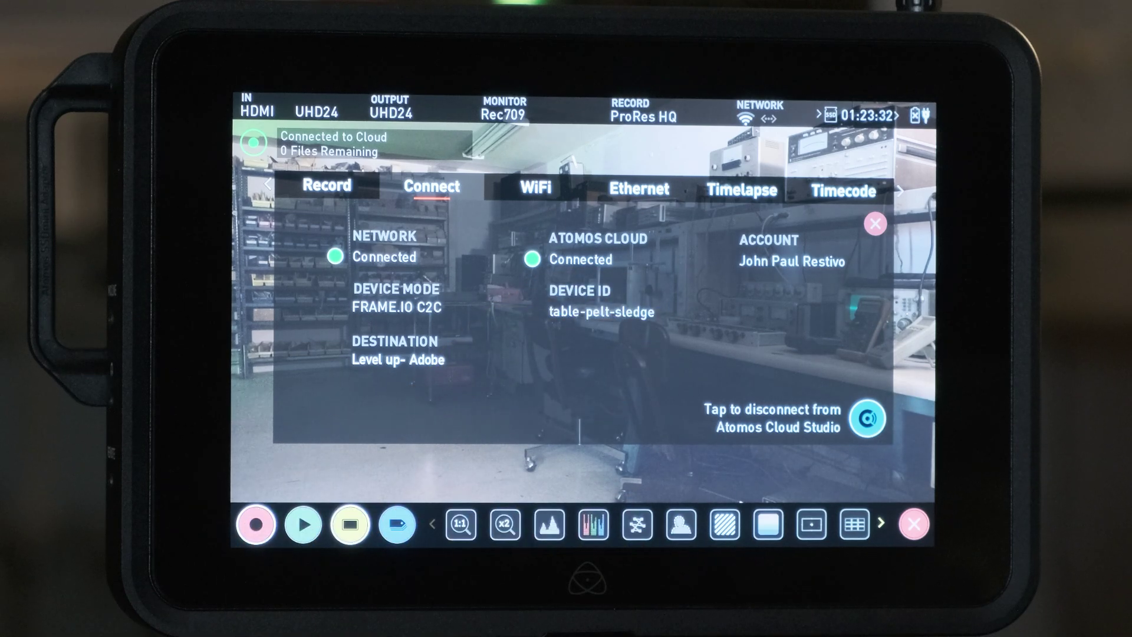
left_click(875, 224)
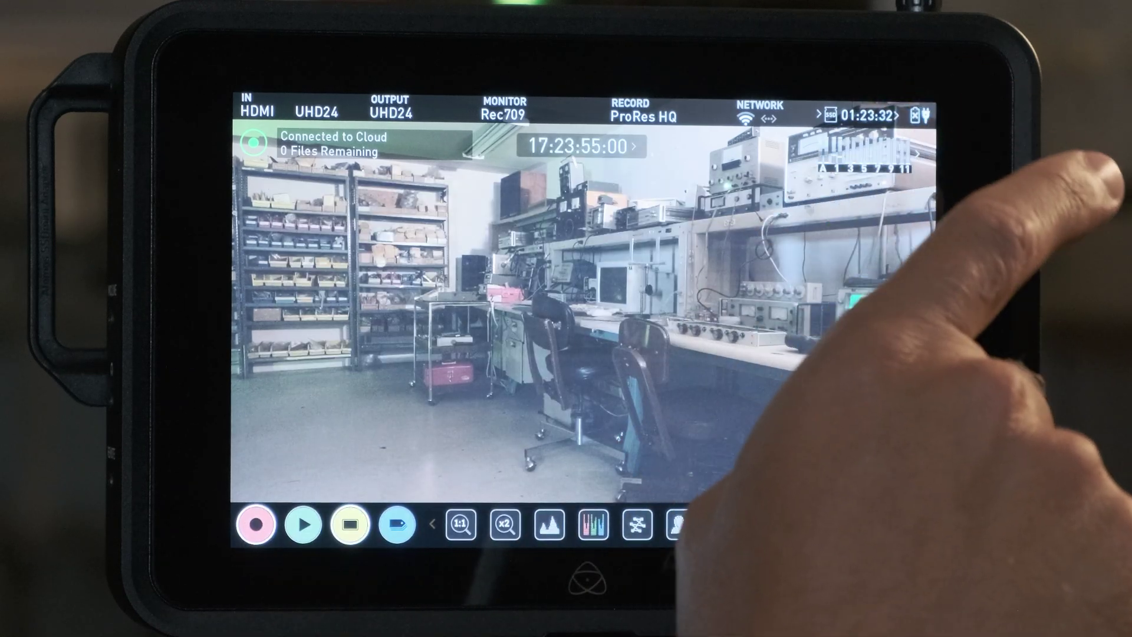
left_click(255, 524)
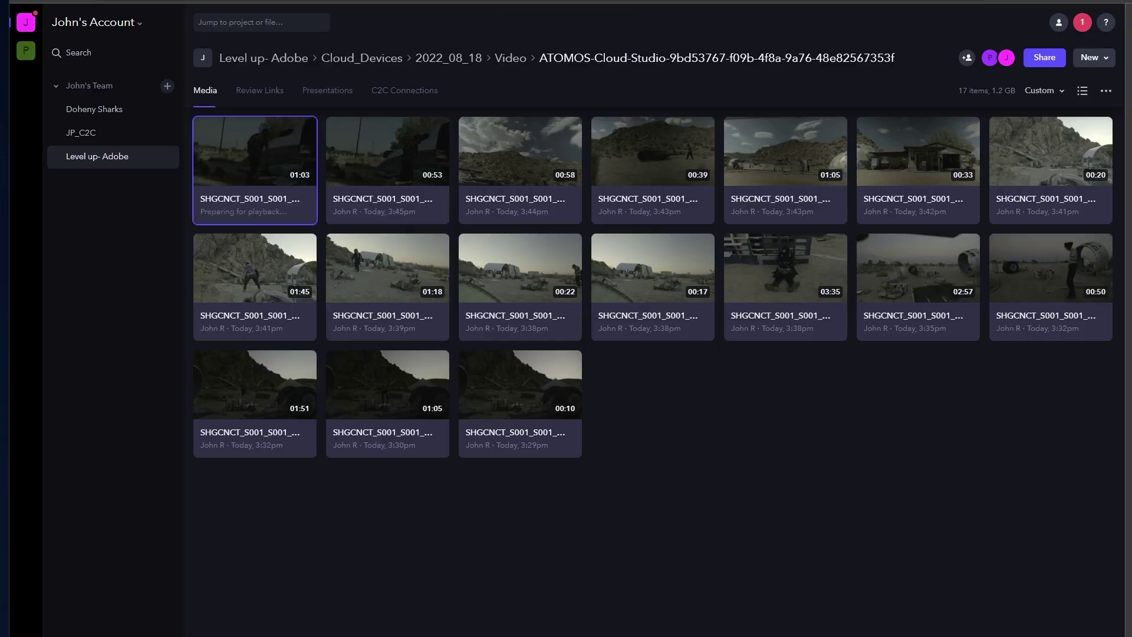